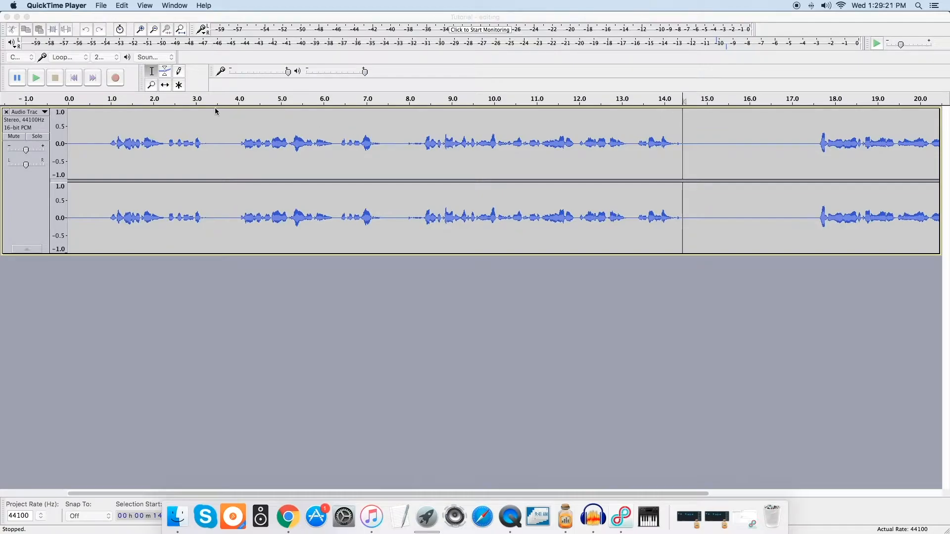
# Step: Play the silent gap in the recording from about 14.4 s to listen to the background noise, and pause playback
pyautogui.click(34, 80)
pyautogui.click(34, 80)
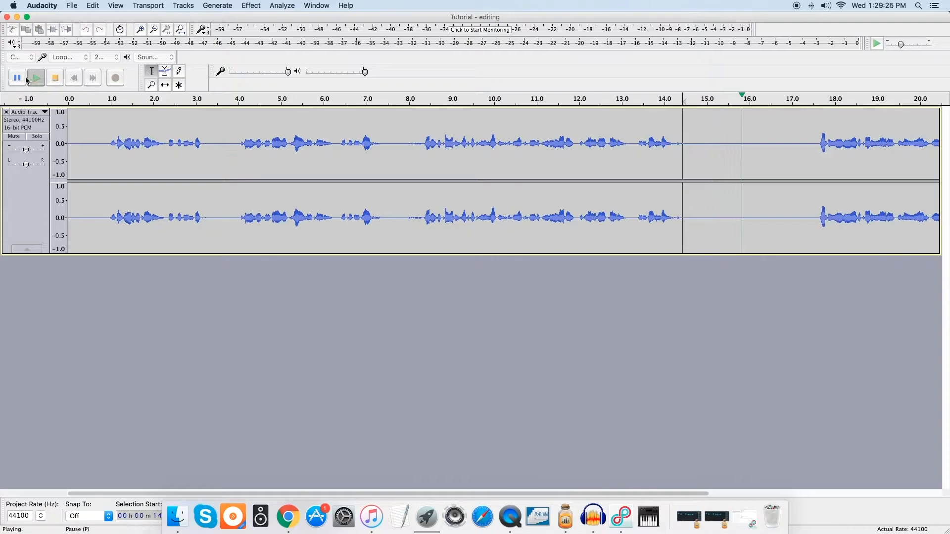
pyautogui.click(18, 79)
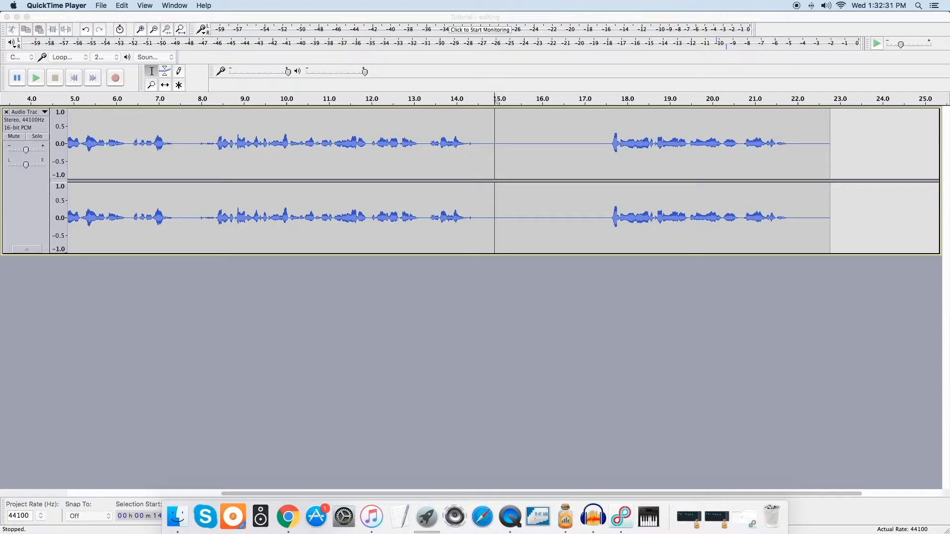
# Step: Capture a noise profile for Noise Reduction from the silent section between about 14.5 s and 17.5 s
pyautogui.click(150, 72)
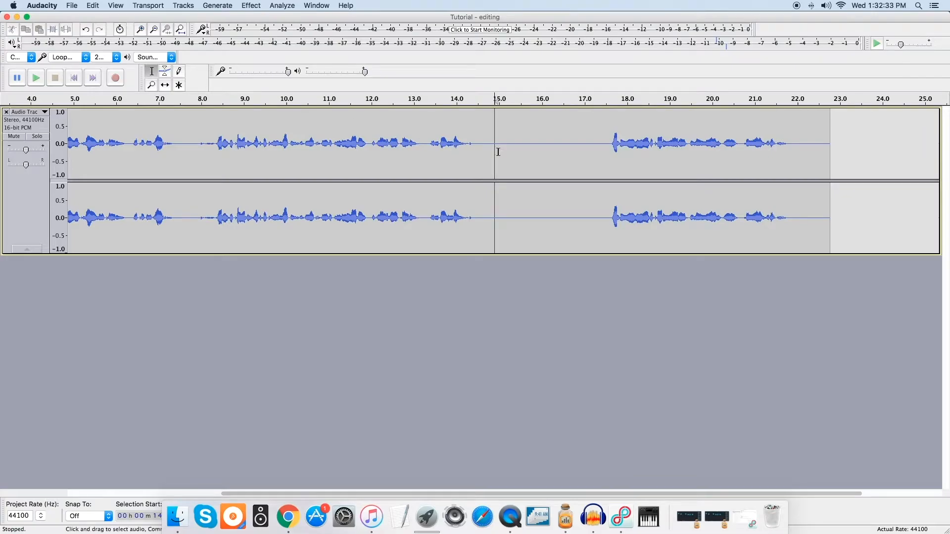
pyautogui.moveTo(477, 146); pyautogui.dragTo(606, 151)
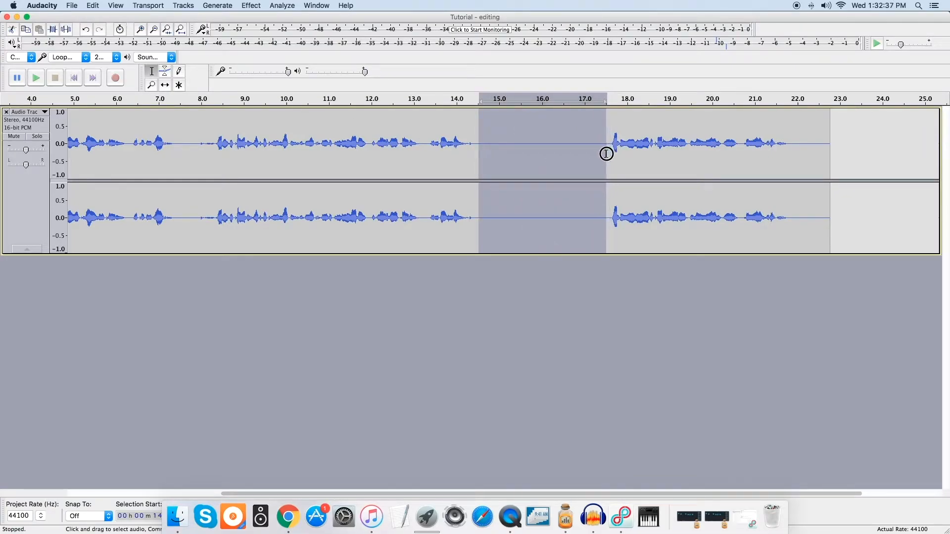
pyautogui.click(259, 6)
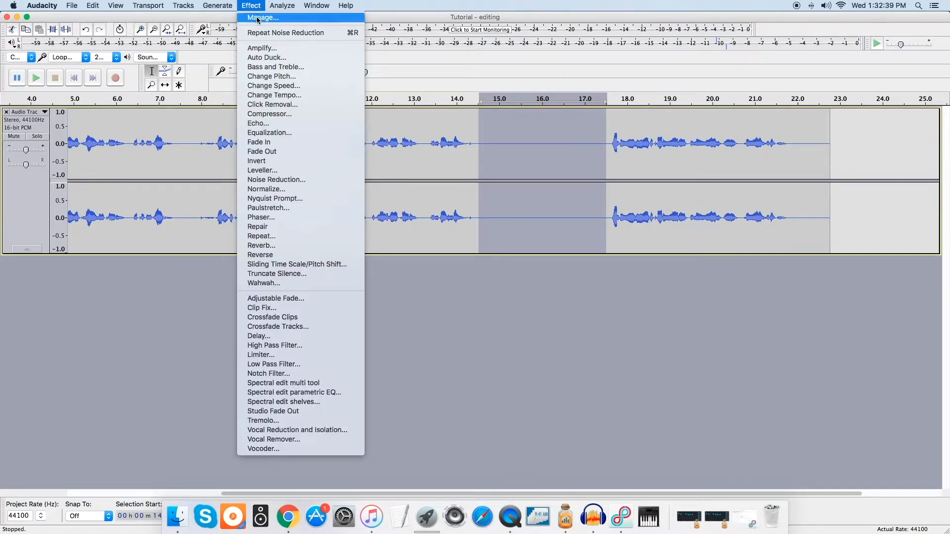
pyautogui.click(284, 179)
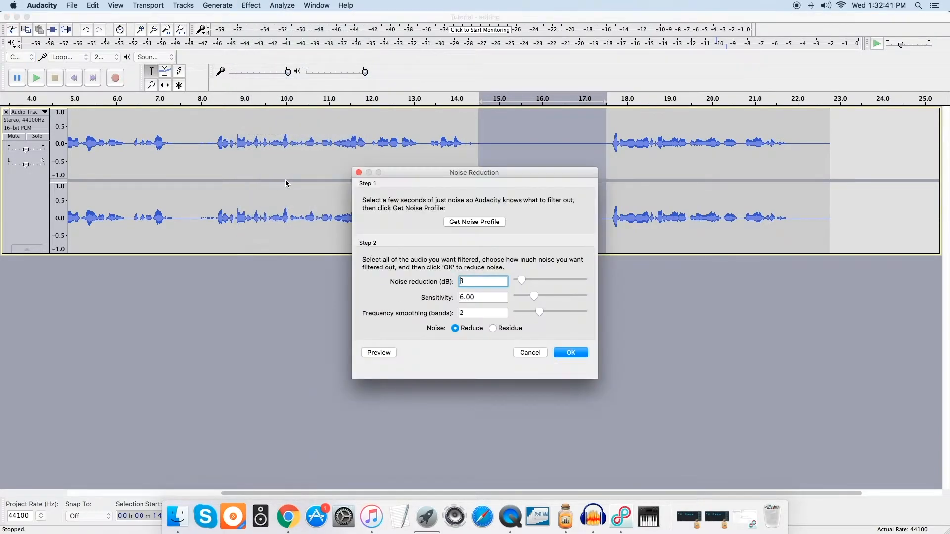
pyautogui.click(470, 221)
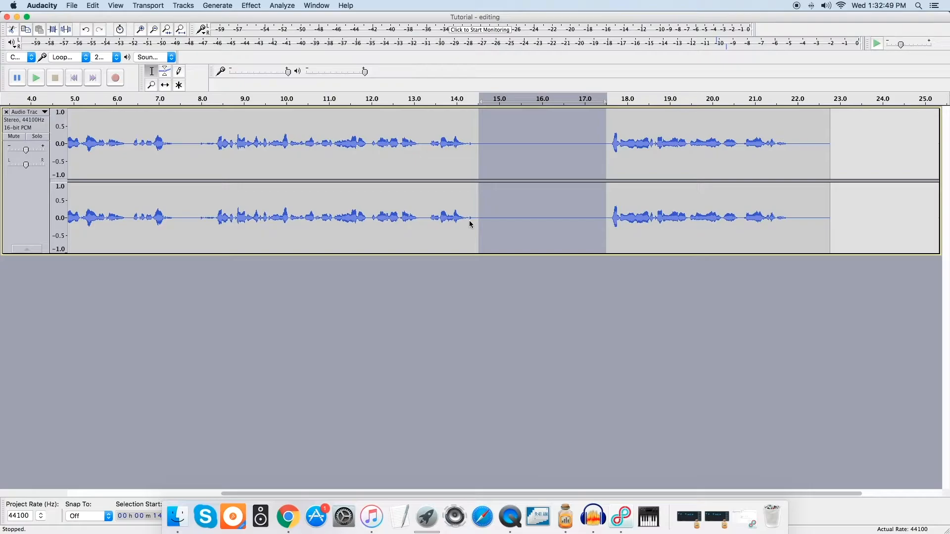
# Step: Apply Noise Reduction to the entire track, with sensitivity 3.00 and 3 frequency smoothing bands
pyautogui.click(284, 171)
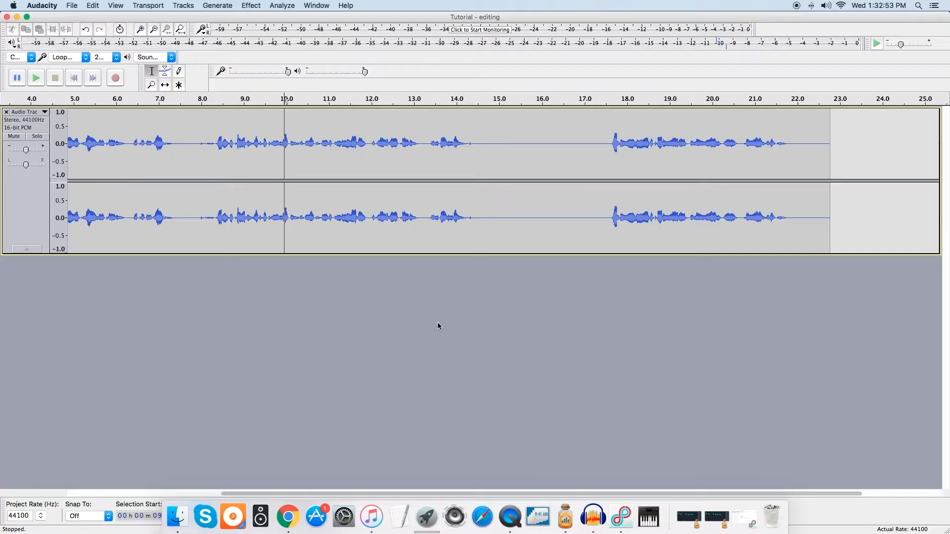
pyautogui.moveTo(383, 493); pyautogui.dragTo(306, 500)
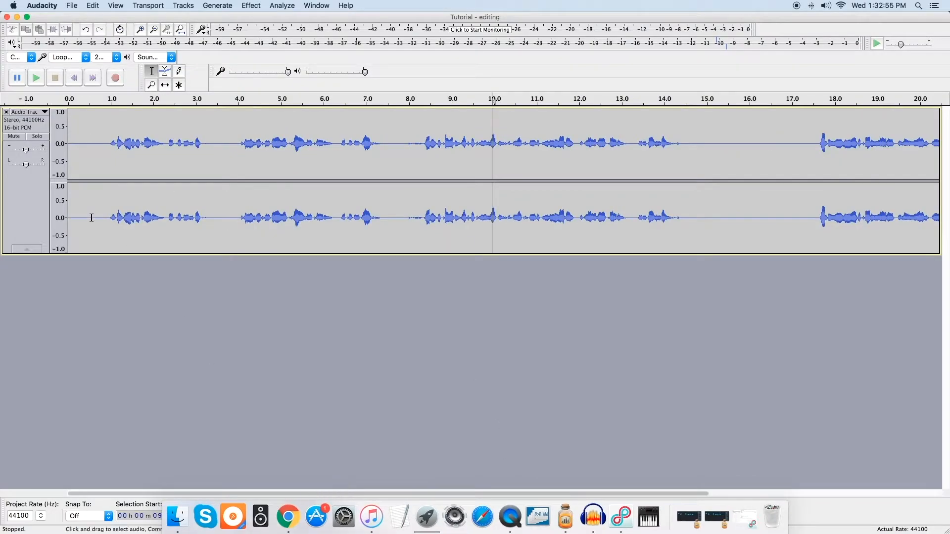
pyautogui.moveTo(71, 144); pyautogui.dragTo(844, 188)
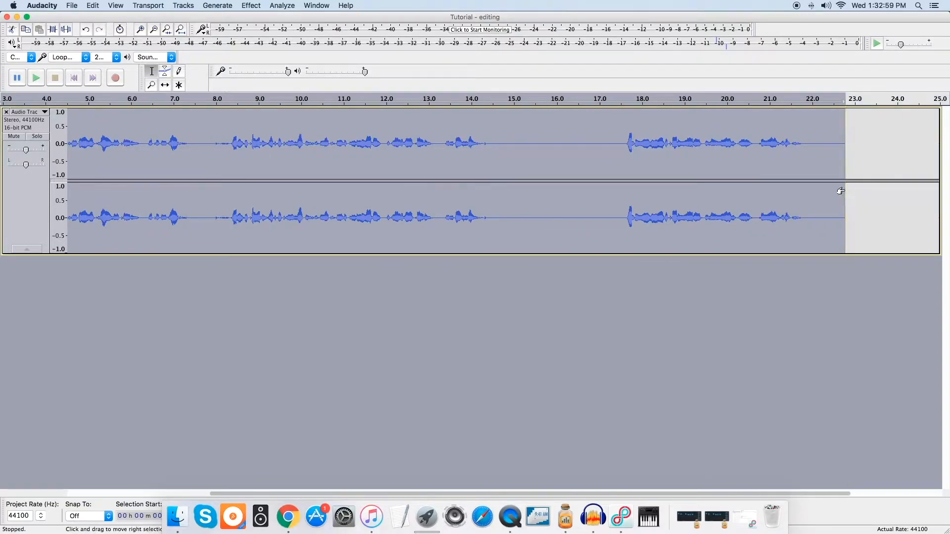
pyautogui.click(560, 198)
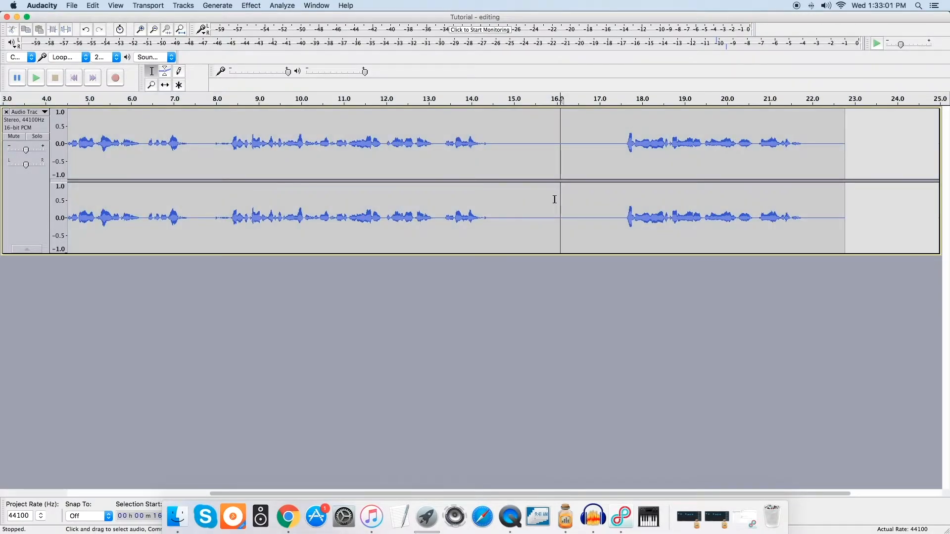
pyautogui.doubleClick(554, 200)
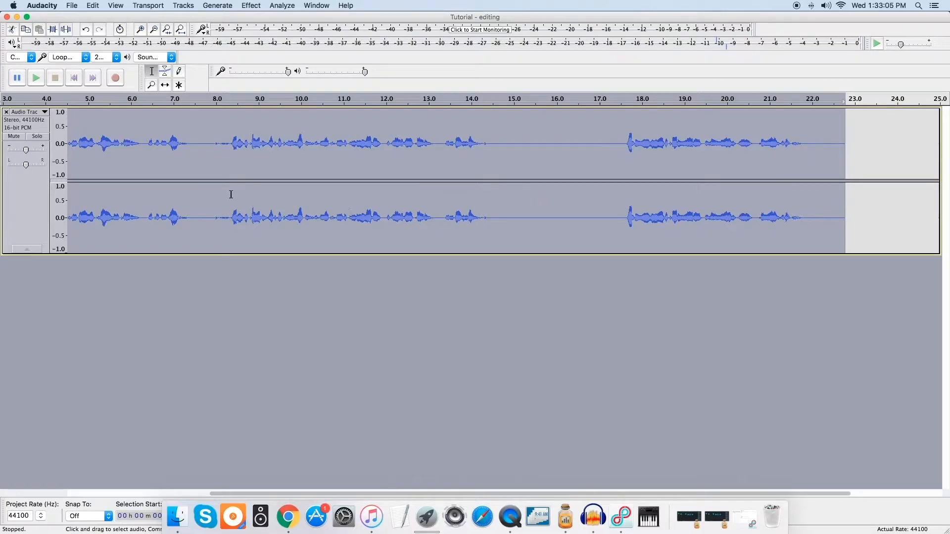
pyautogui.click(249, 6)
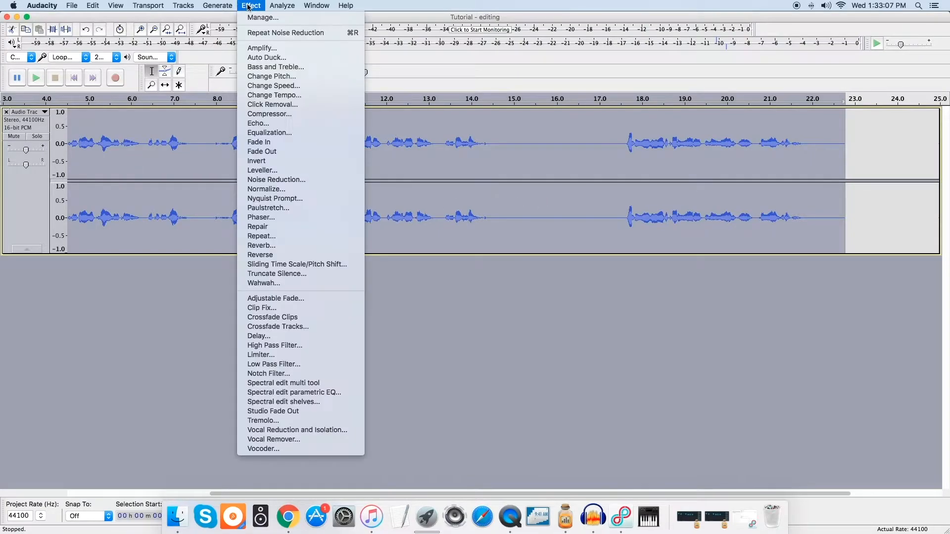
pyautogui.click(261, 179)
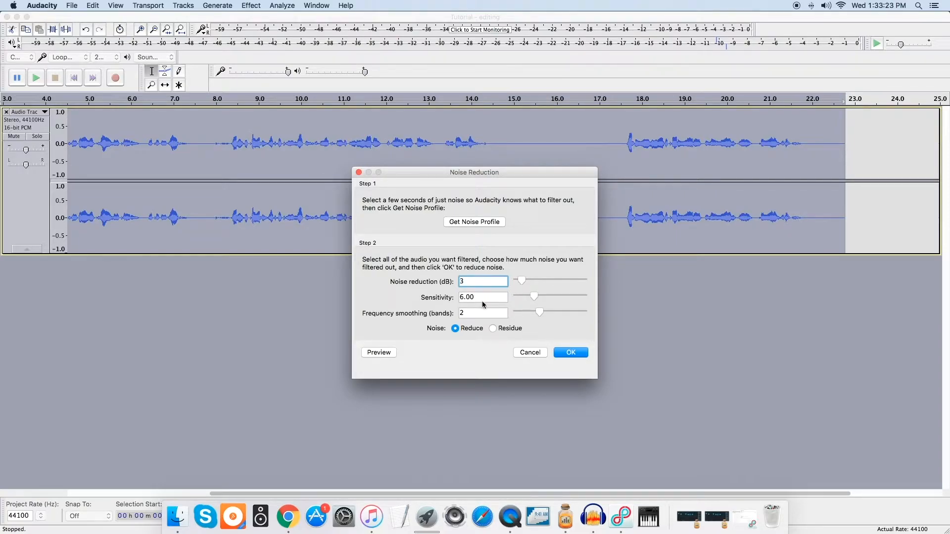
pyautogui.click(465, 297)
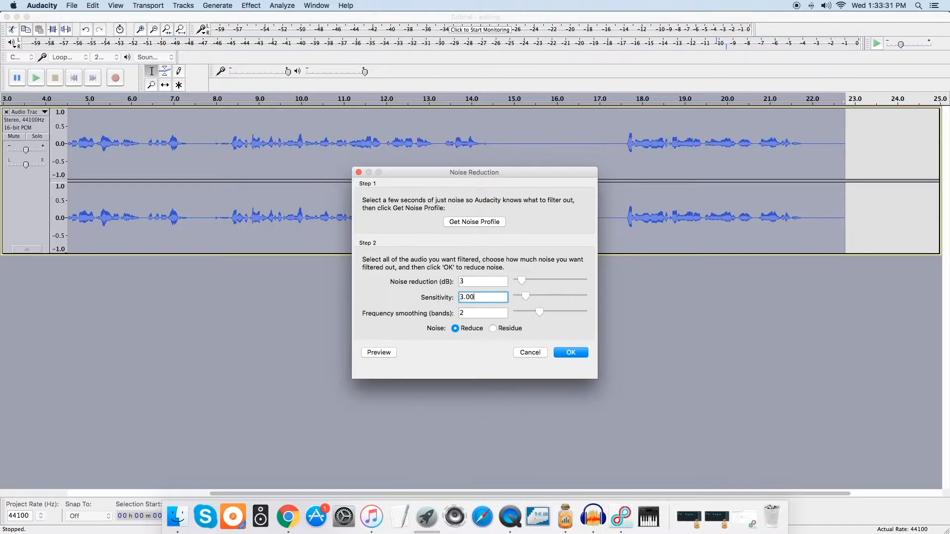
pyautogui.click(491, 317)
pyautogui.press('BackSpace')
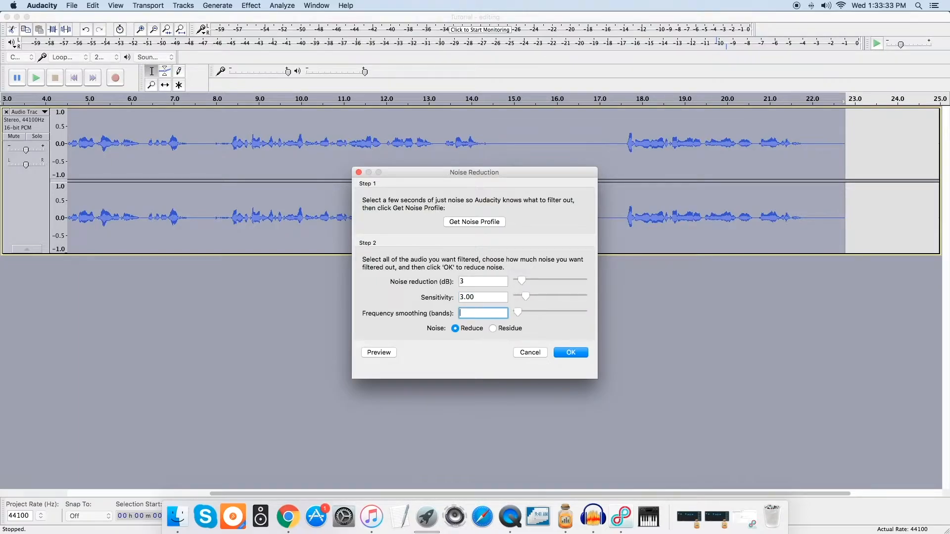
pyautogui.write('3')
pyautogui.click(570, 352)
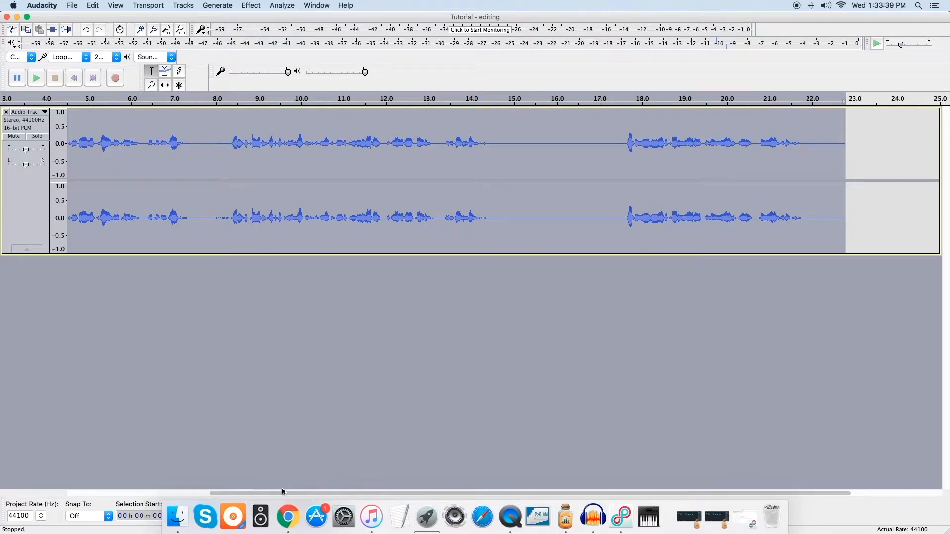
# Step: Play the noise-reduced track from about 0.5 s to check the result, and stop playback after the third phrase
pyautogui.moveTo(275, 493); pyautogui.dragTo(102, 496)
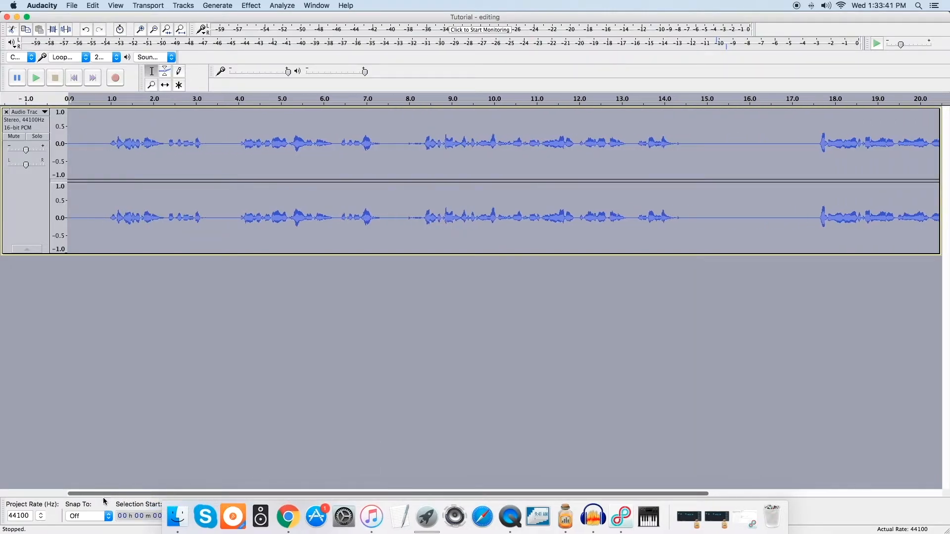
pyautogui.click(89, 137)
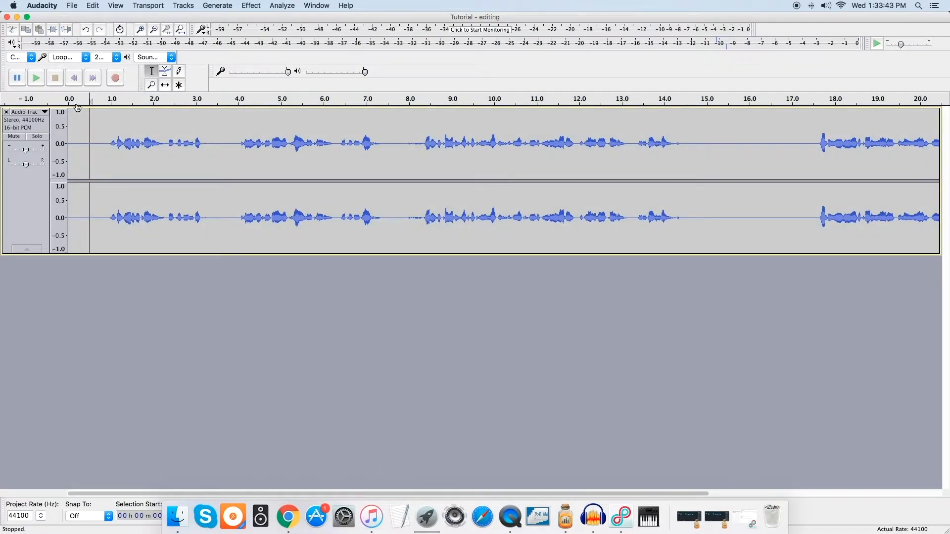
pyautogui.click(37, 78)
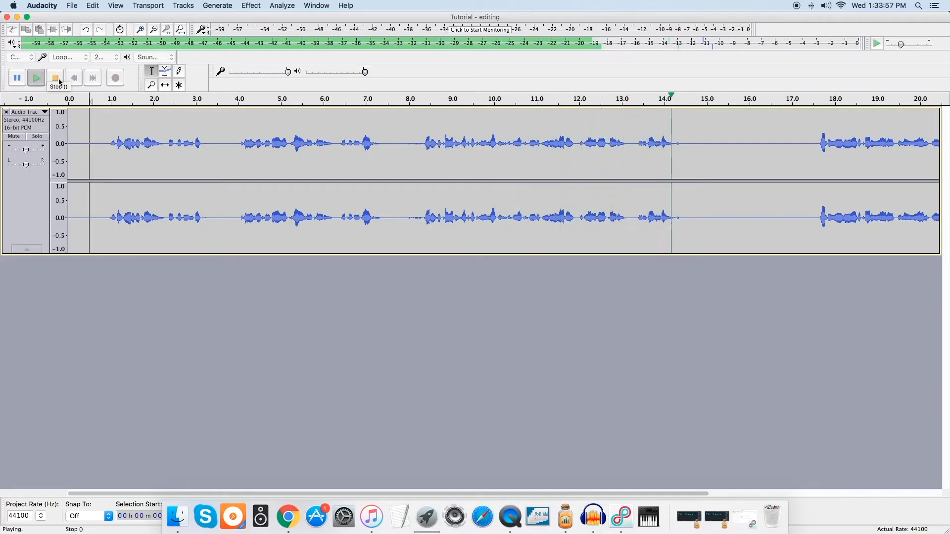
pyautogui.click(58, 81)
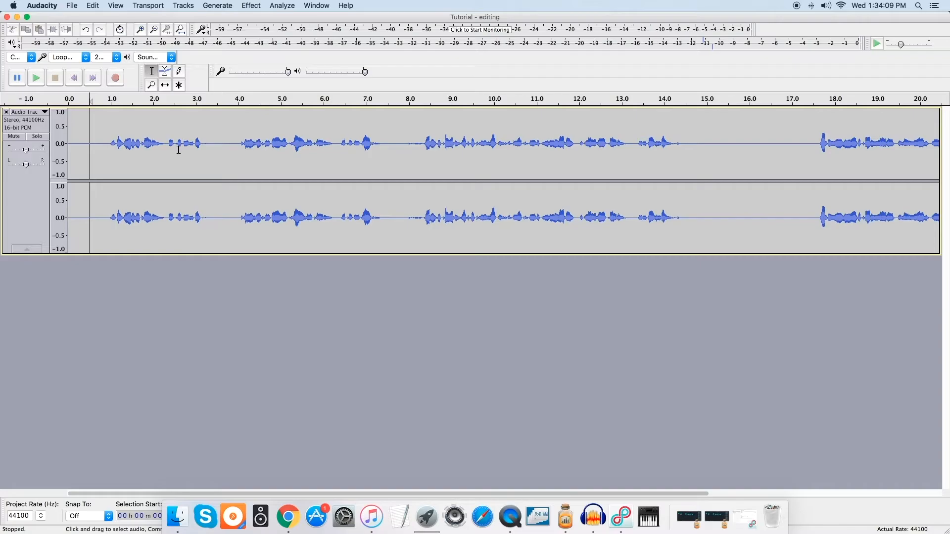
# Step: Select the entire track and repeat the Noise Reduction effect with the same settings
pyautogui.click(222, 176)
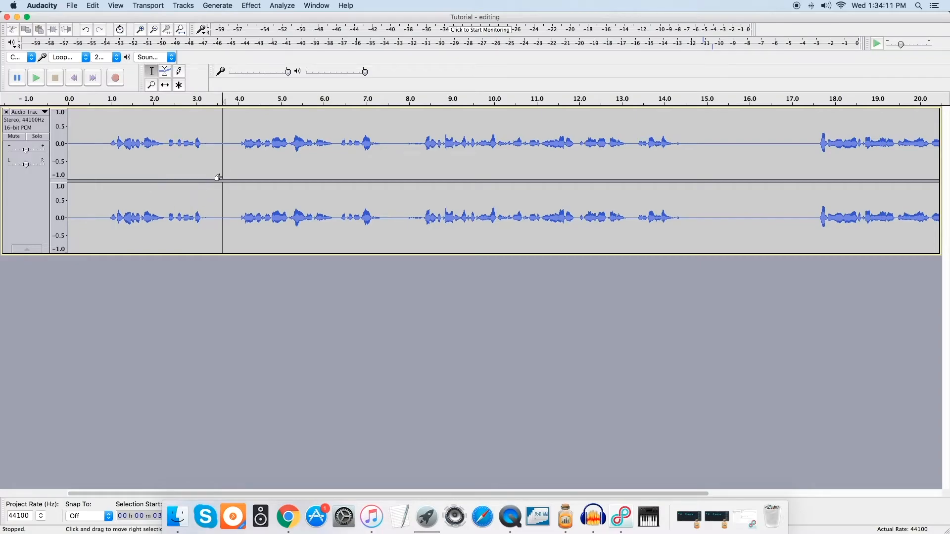
pyautogui.press('super+a')
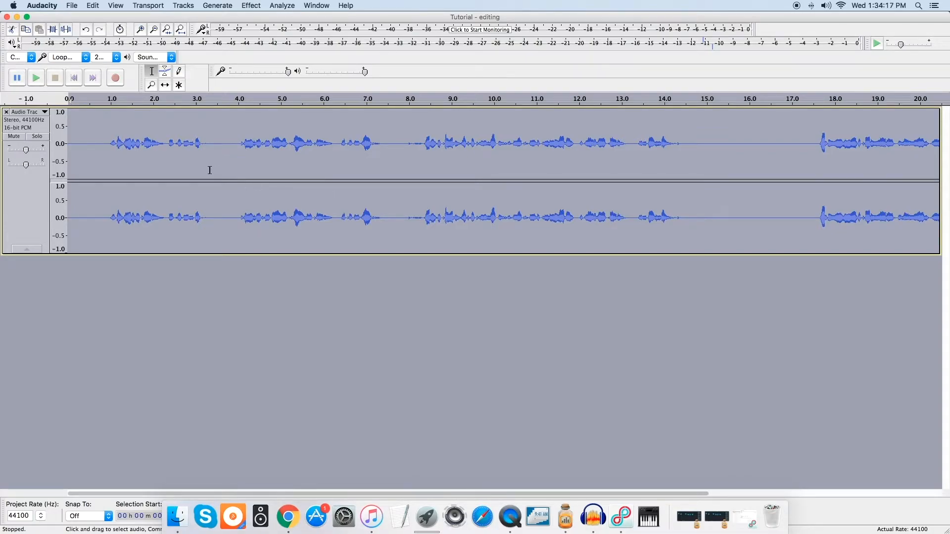
pyautogui.click(255, 6)
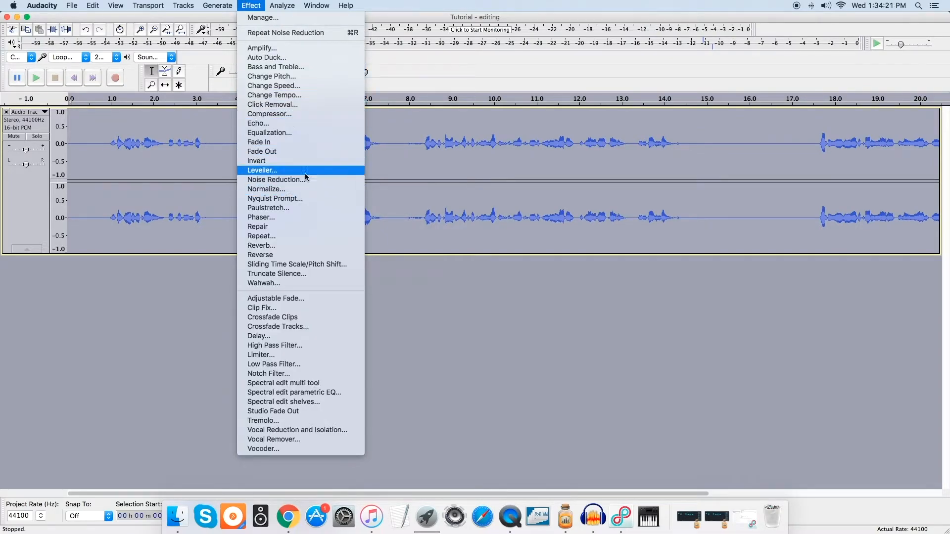
pyautogui.click(262, 35)
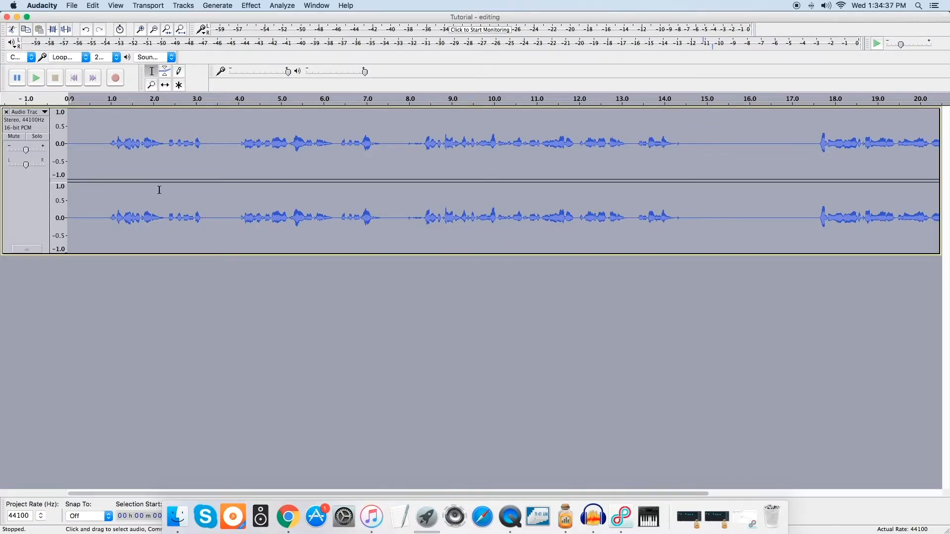
# Step: Play the track from about 0.4 s to check the second noise reduction pass, and stop at about 8 s
pyautogui.moveTo(86, 154); pyautogui.dragTo(68, 154)
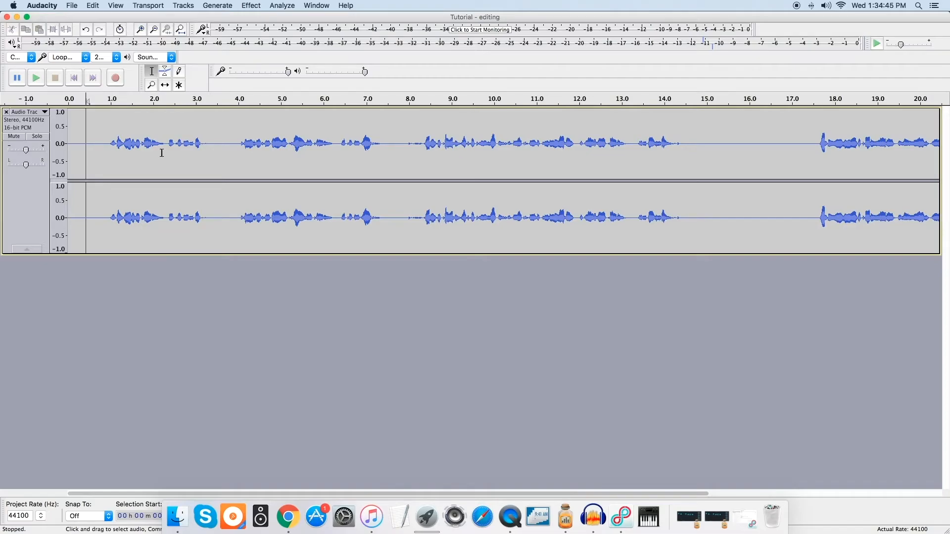
pyautogui.click(37, 82)
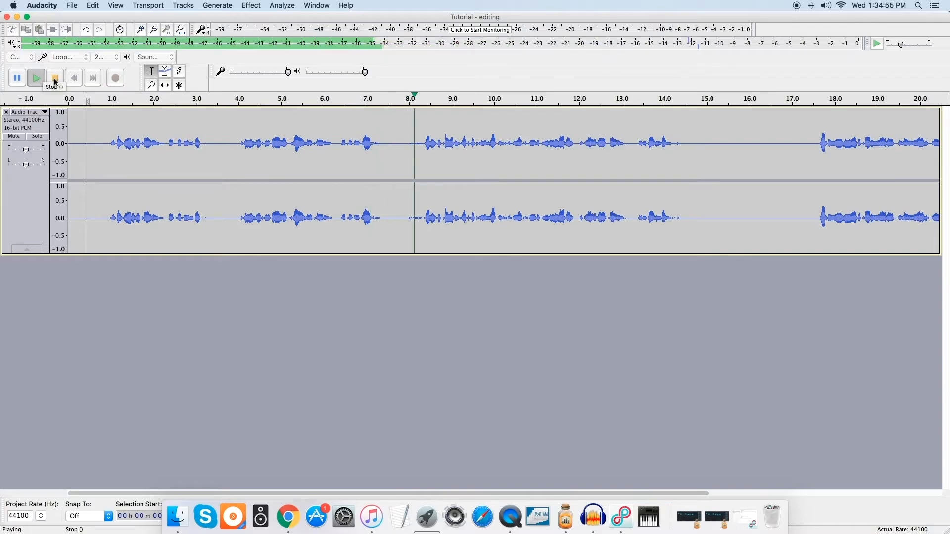
pyautogui.click(55, 79)
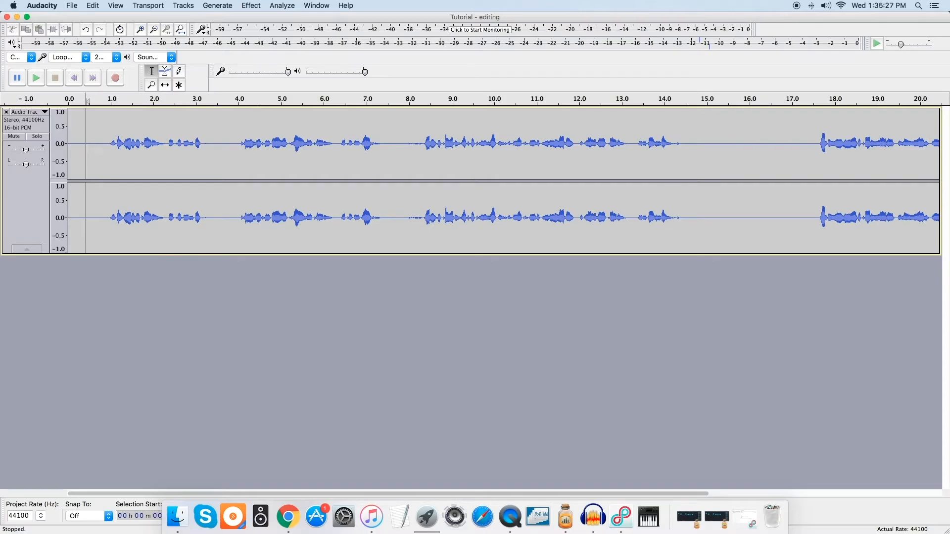
# Step: Undo the last Noise Reduction pass on the track
pyautogui.click(92, 6)
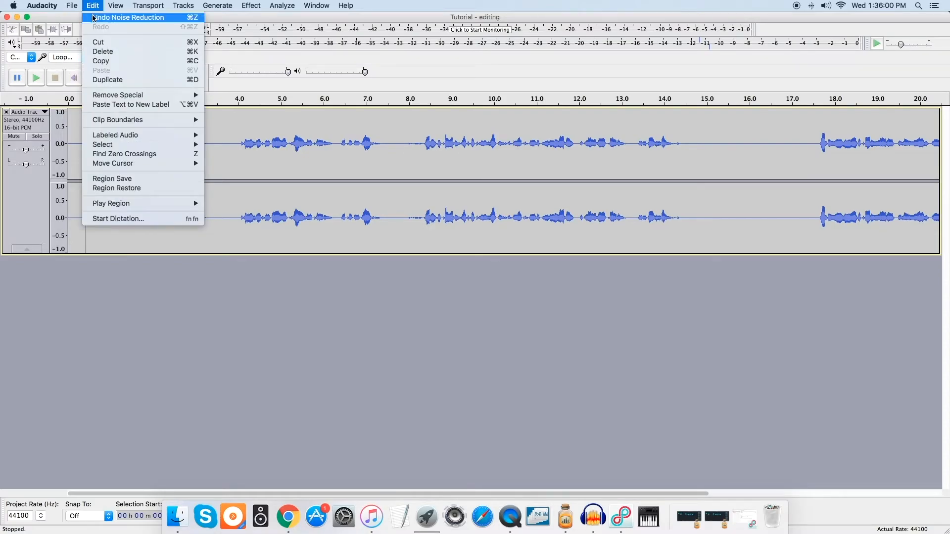
pyautogui.click(100, 314)
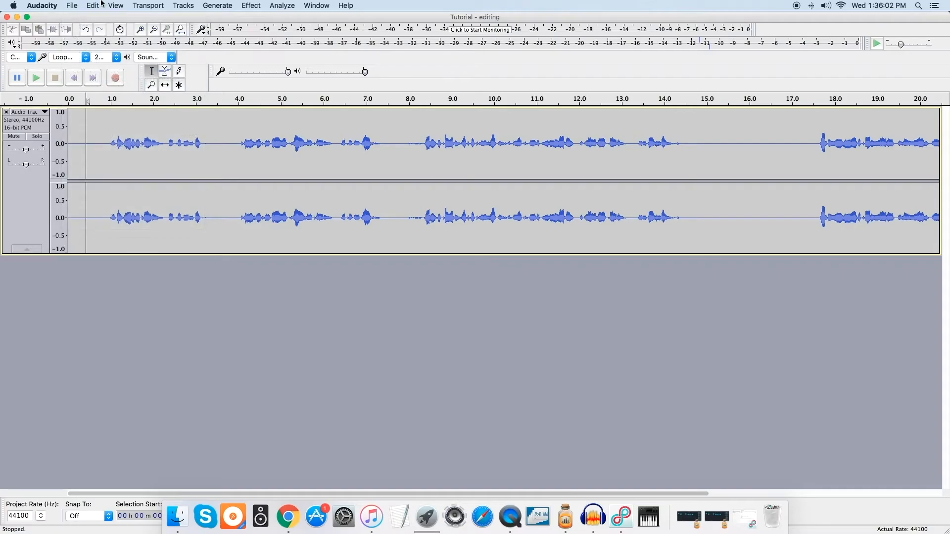
pyautogui.click(94, 5)
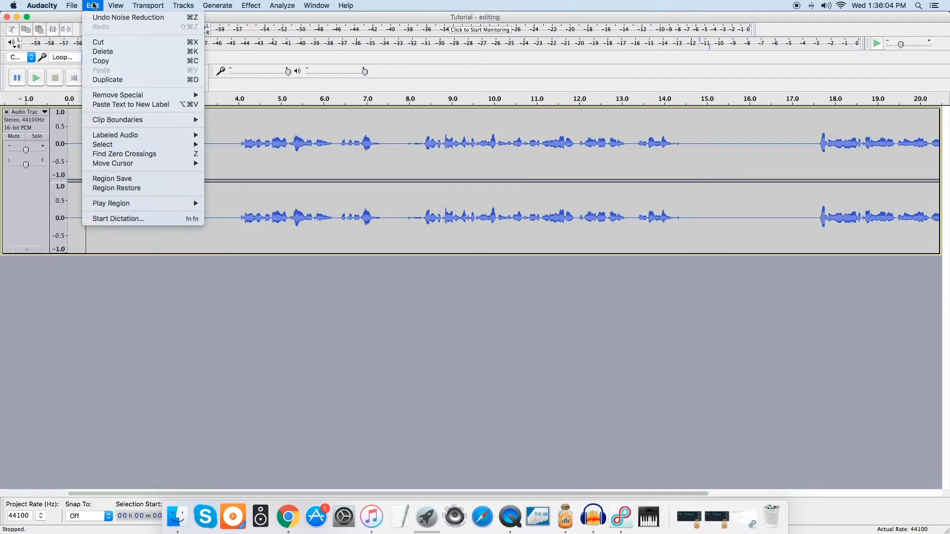
pyautogui.click(92, 17)
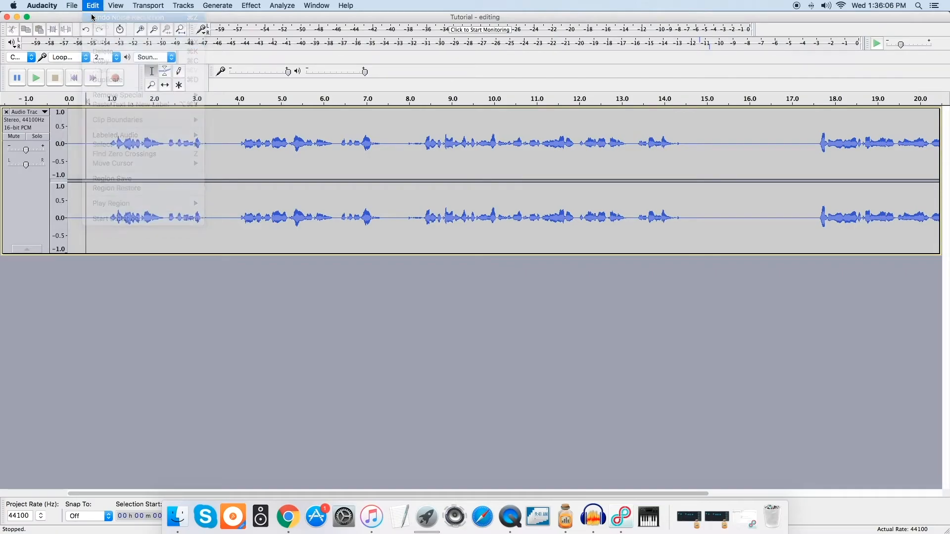
pyautogui.click(93, 6)
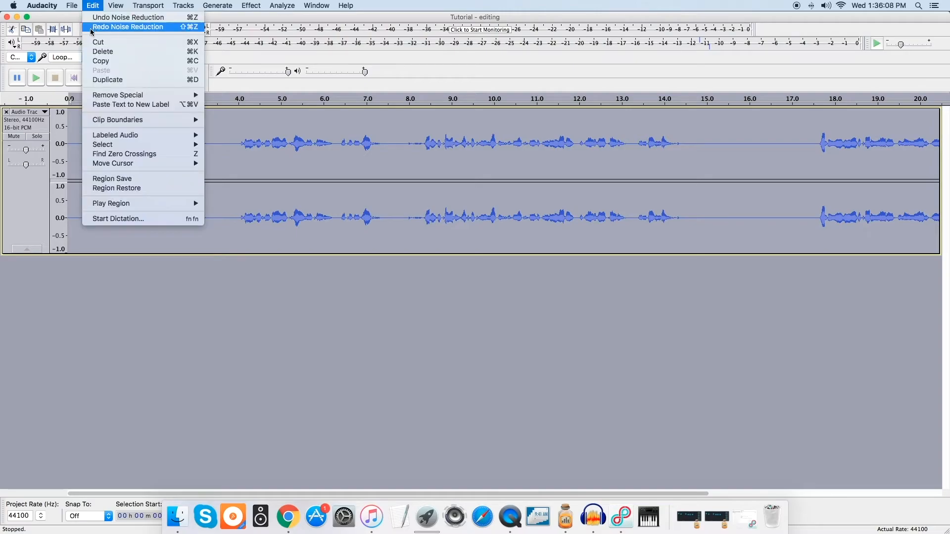
pyautogui.click(94, 6)
pyautogui.click(94, 6)
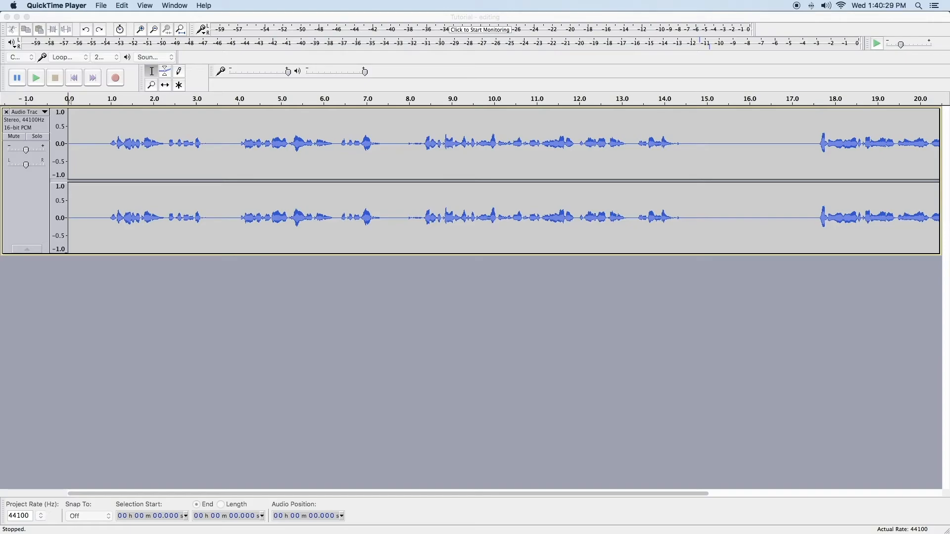
pyautogui.click(125, 130)
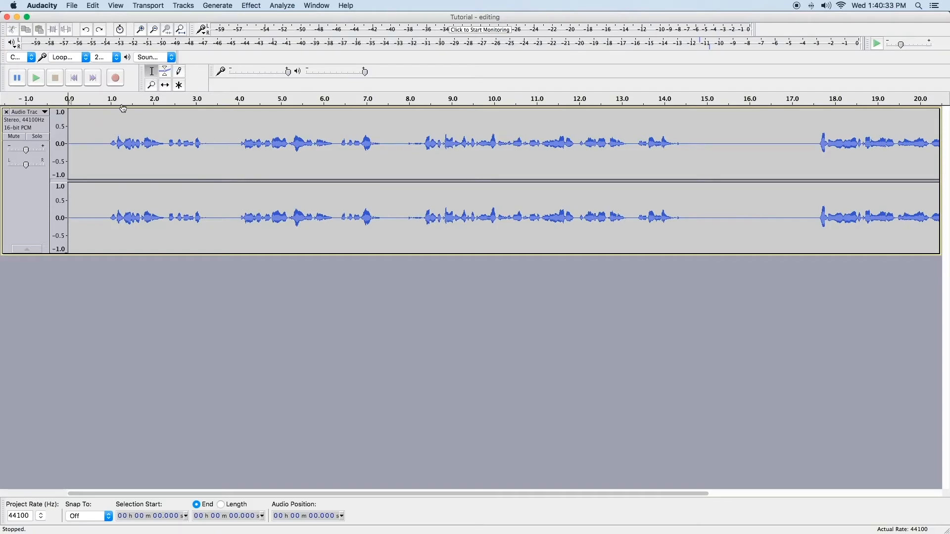
# Step: Select the track from about 0.05 s to its end and apply a High Pass Filter with 6 dB rolloff and 75 Hz cutoff
pyautogui.click(76, 146)
pyautogui.moveTo(70, 146); pyautogui.dragTo(871, 182)
pyautogui.click(251, 5)
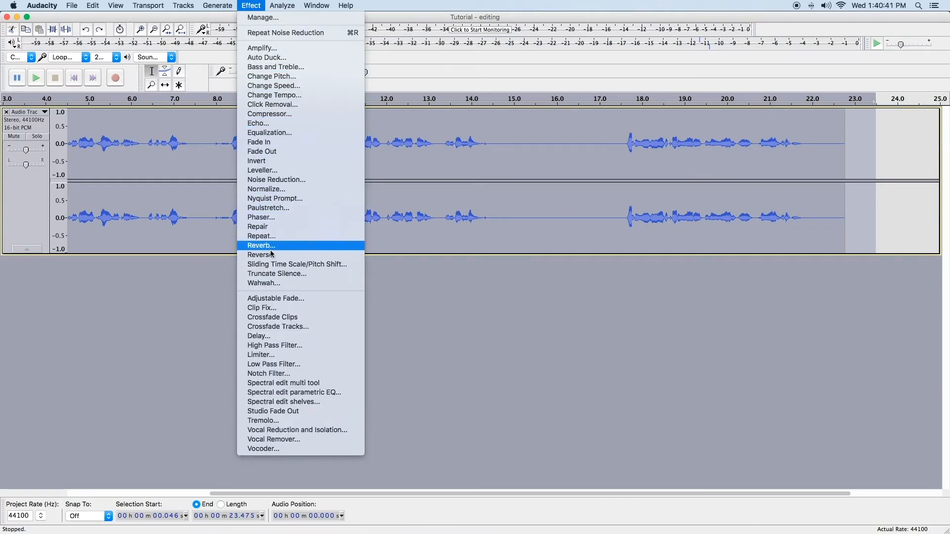
pyautogui.click(273, 346)
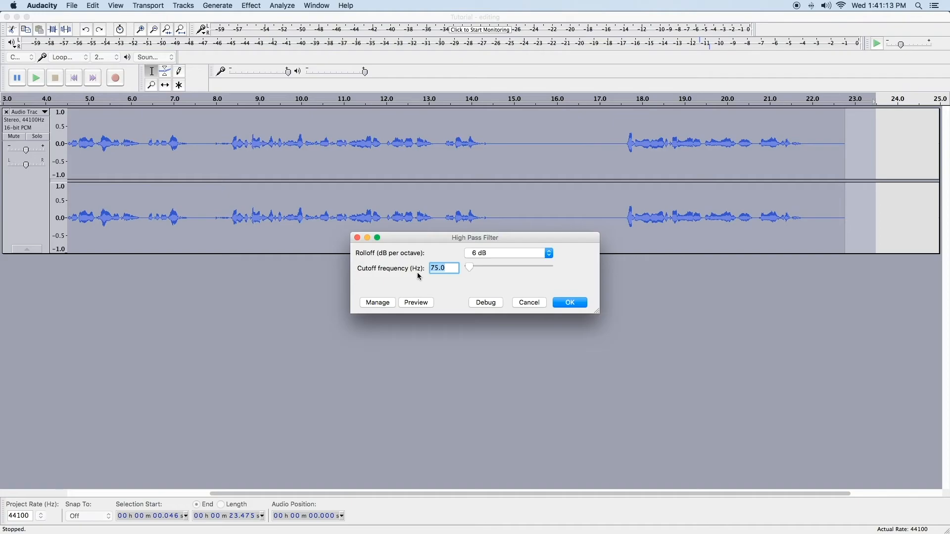
pyautogui.moveTo(468, 267)
pyautogui.mouseDown()
pyautogui.moveTo(569, 272)
pyautogui.moveTo(453, 267)
pyautogui.mouseUp()
pyautogui.doubleClick(453, 267)
pyautogui.write('75')
pyautogui.press('Return')
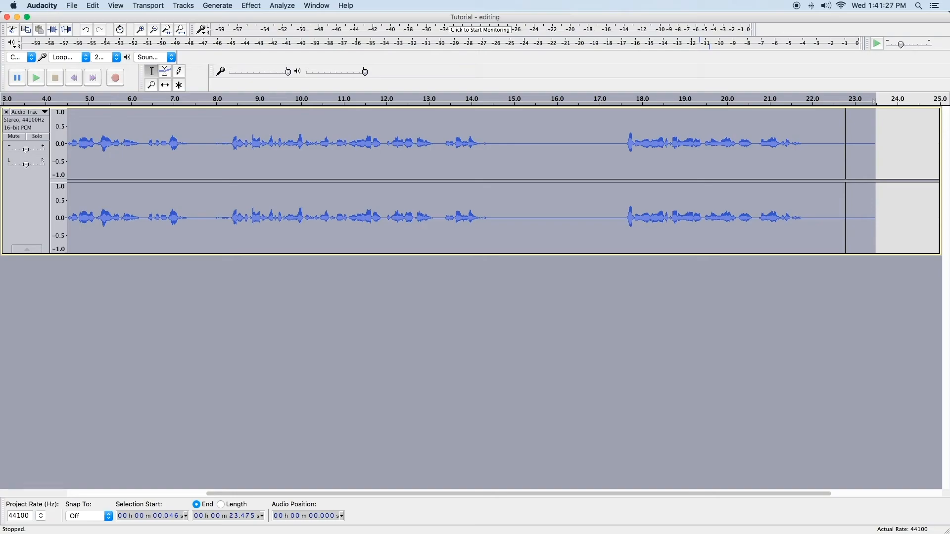
# Step: Play the track from its beginning to check the high-pass filtered sound, and stop playback
pyautogui.click(388, 187)
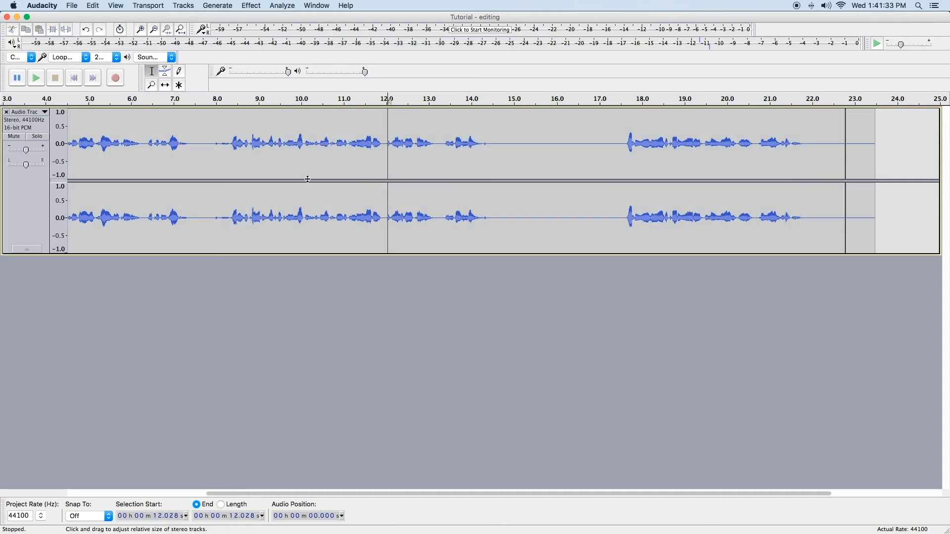
pyautogui.click(73, 78)
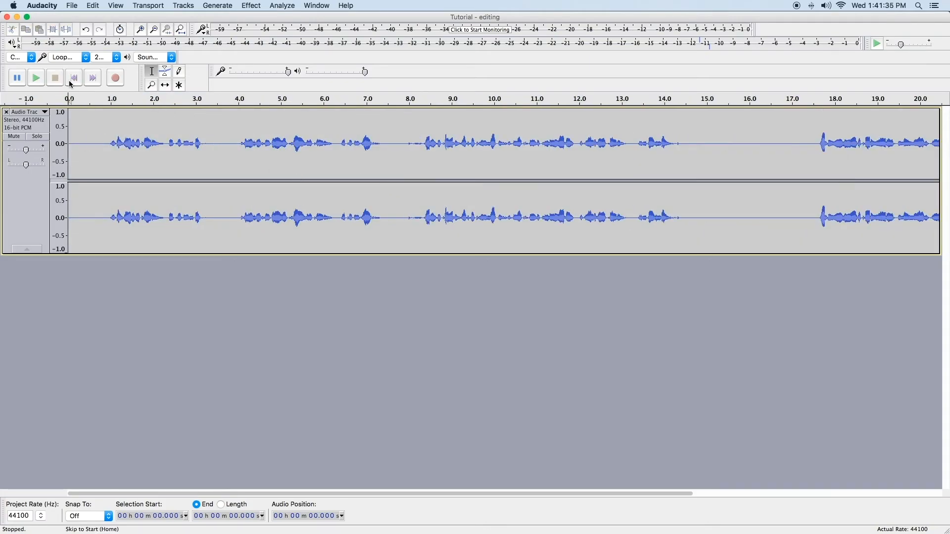
pyautogui.press('space')
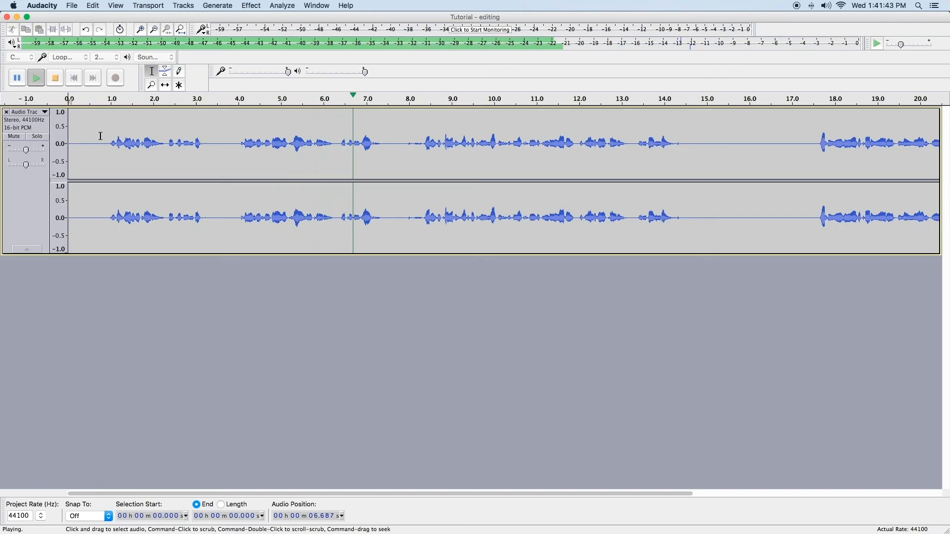
pyautogui.press('space')
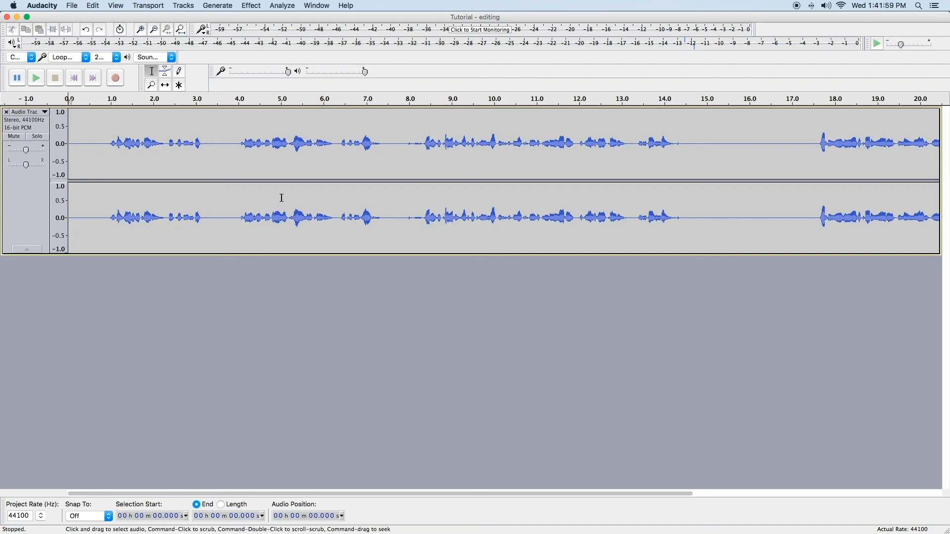
# Step: Select the entire track, review the rolloff choices of the High Pass Filter, and close the filter without applying it
pyautogui.click(234, 198)
pyautogui.press('super+a')
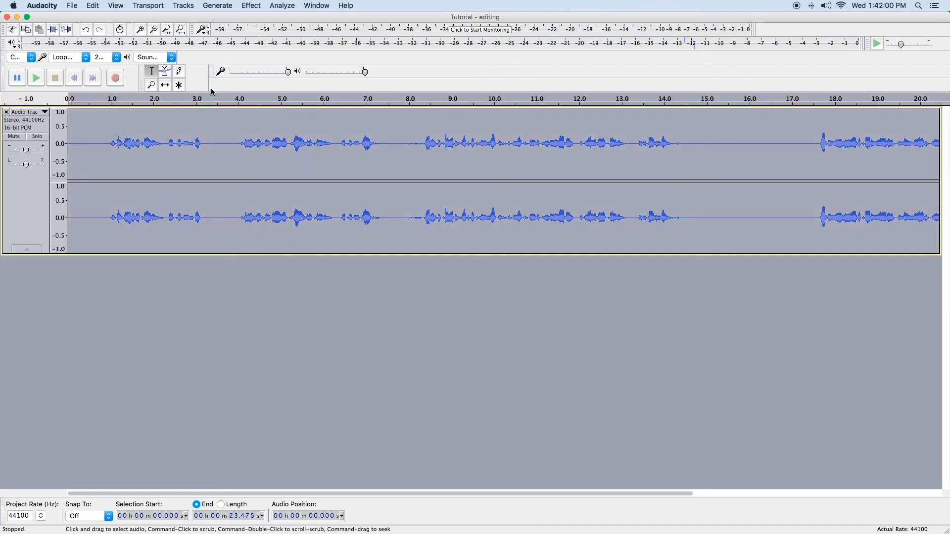
pyautogui.click(256, 6)
pyautogui.click(306, 349)
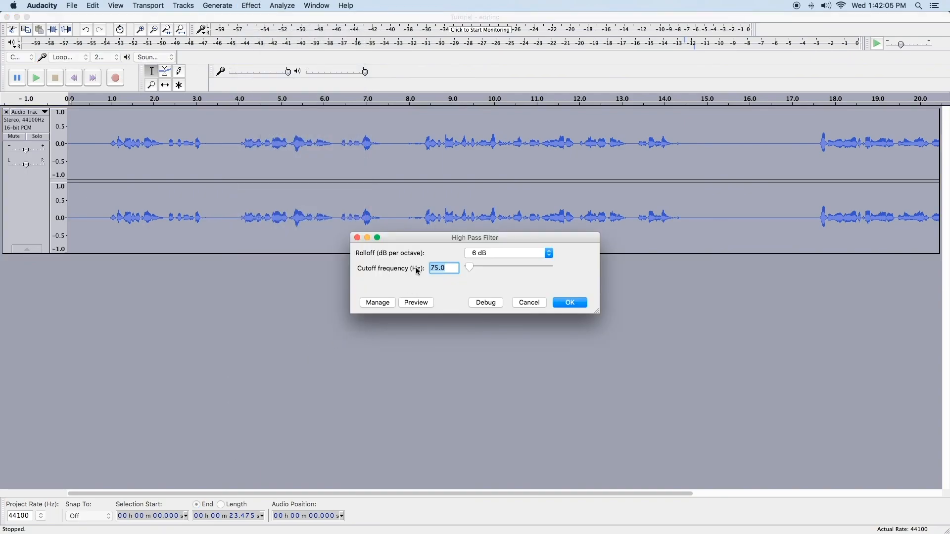
pyautogui.click(488, 255)
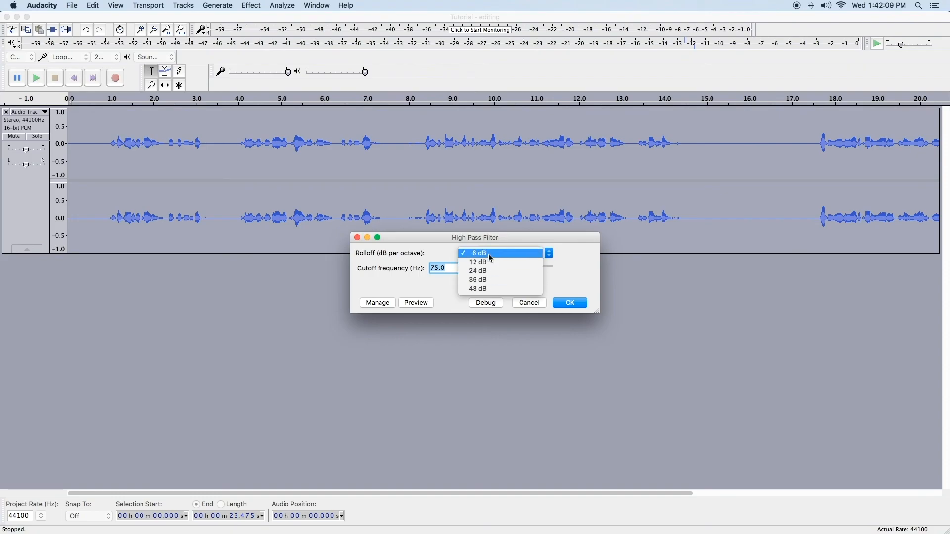
pyautogui.click(487, 256)
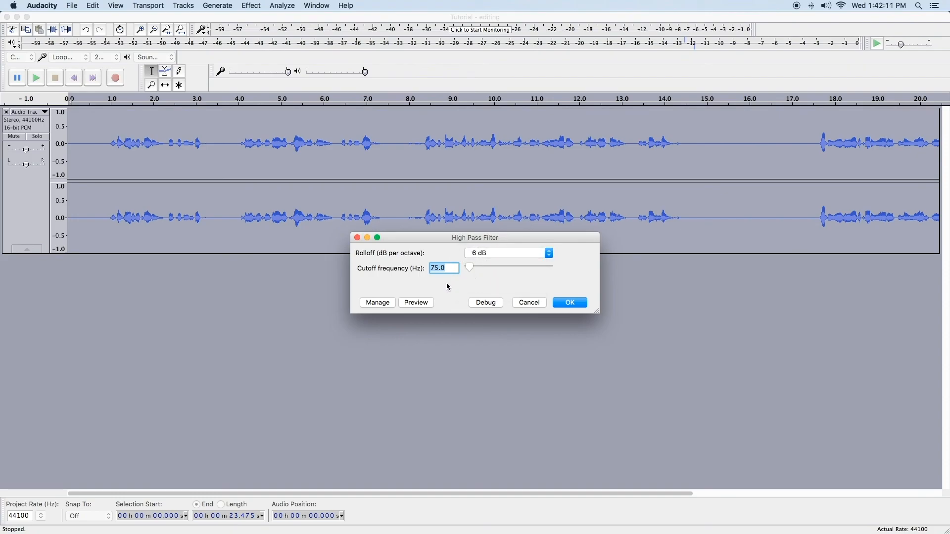
pyautogui.click(525, 303)
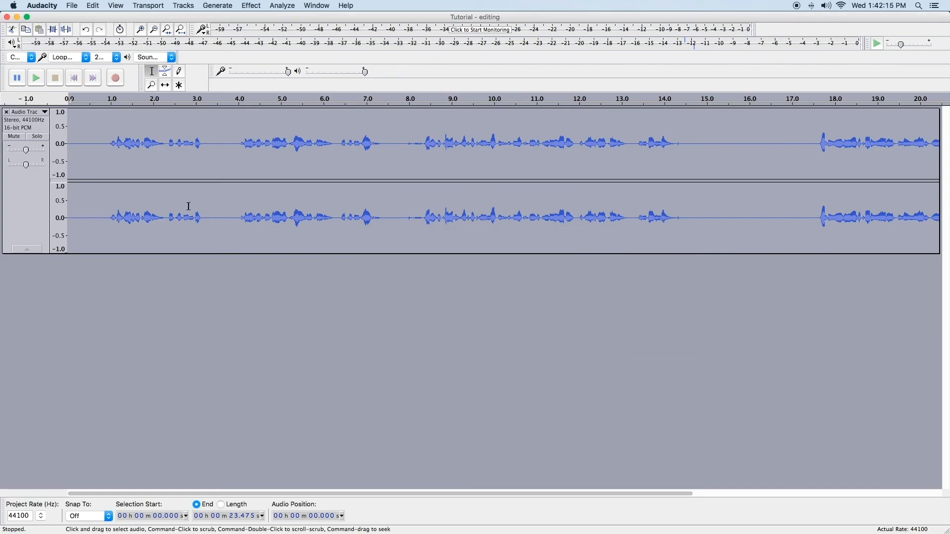
pyautogui.click(248, 6)
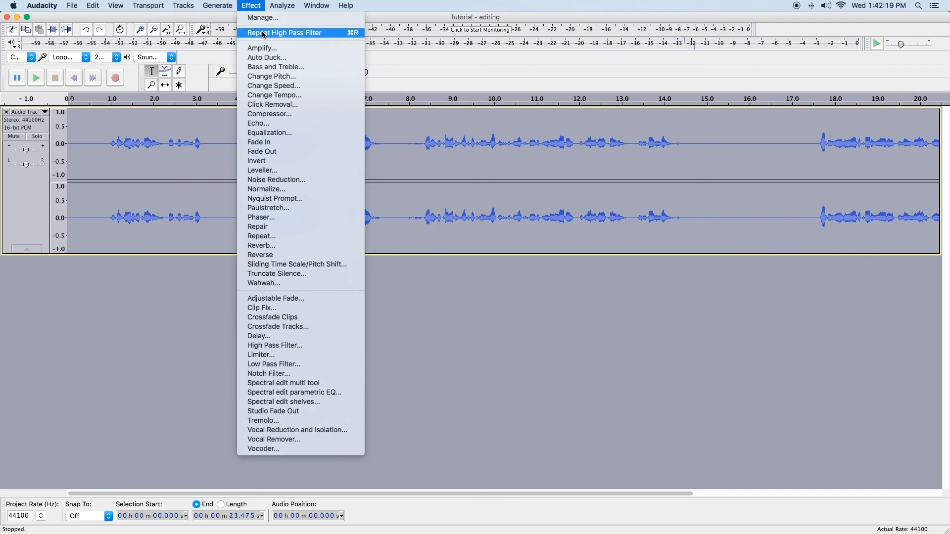
pyautogui.click(94, 6)
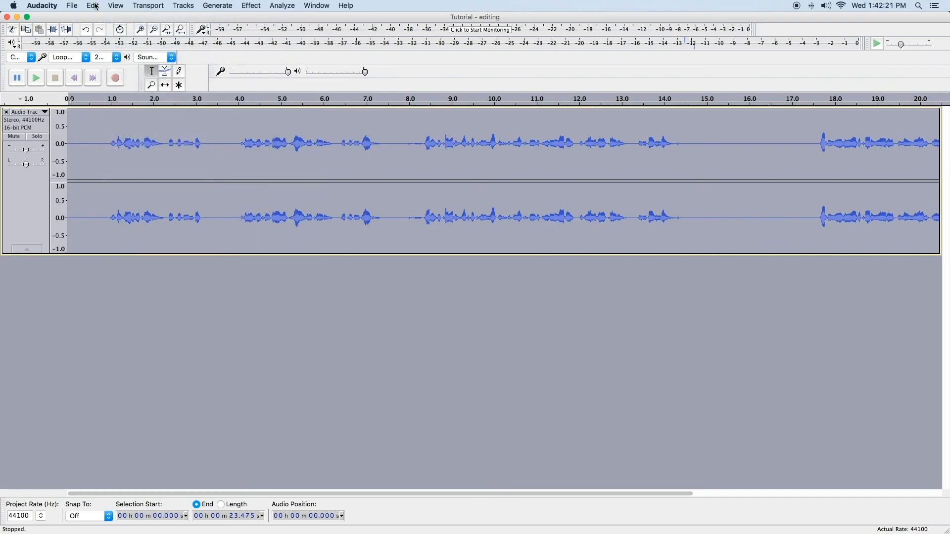
pyautogui.click(96, 6)
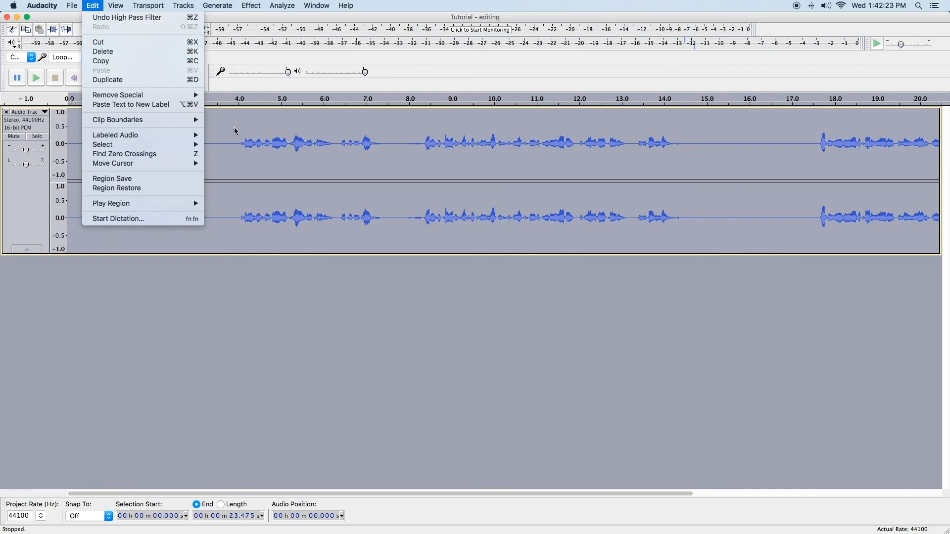
pyautogui.click(215, 307)
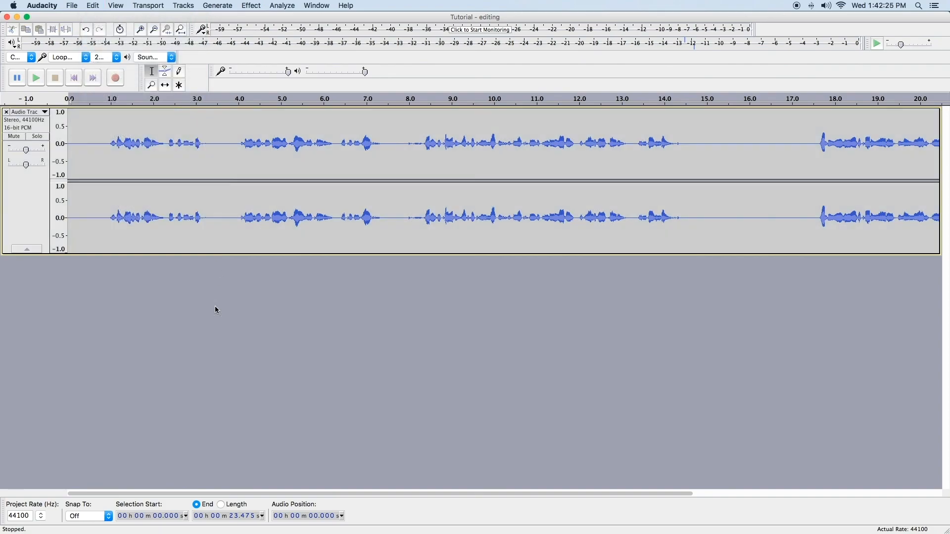